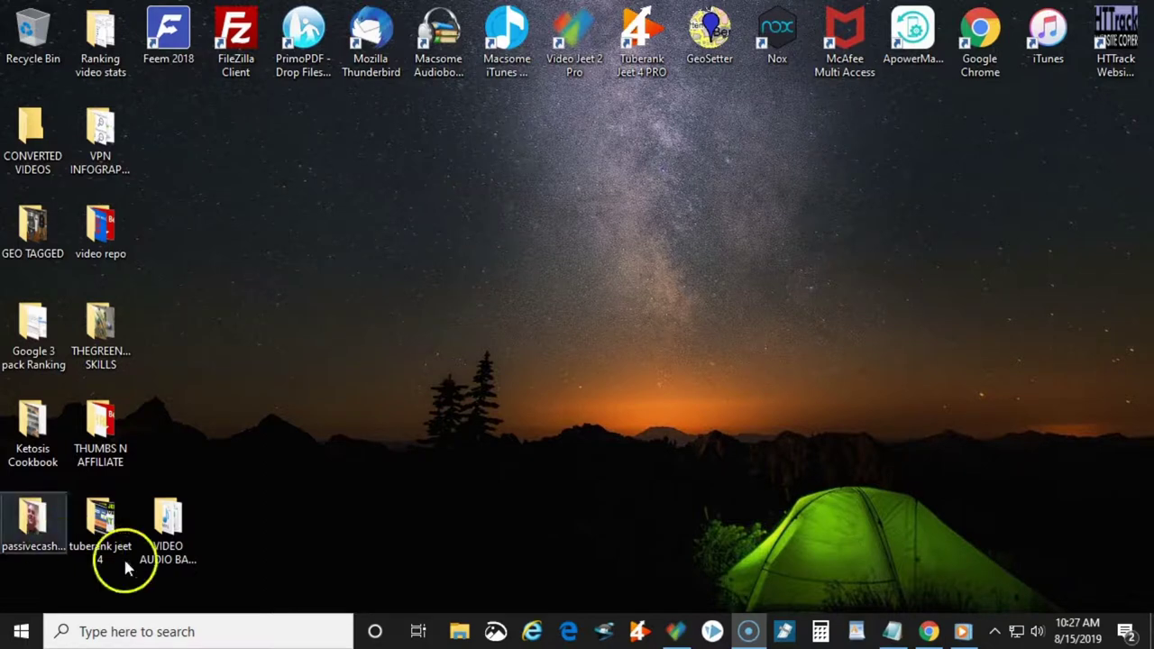
# - Copy The Richest Man in Babylon book page URL and clear the old generated link
pyautogui.click(928, 632)
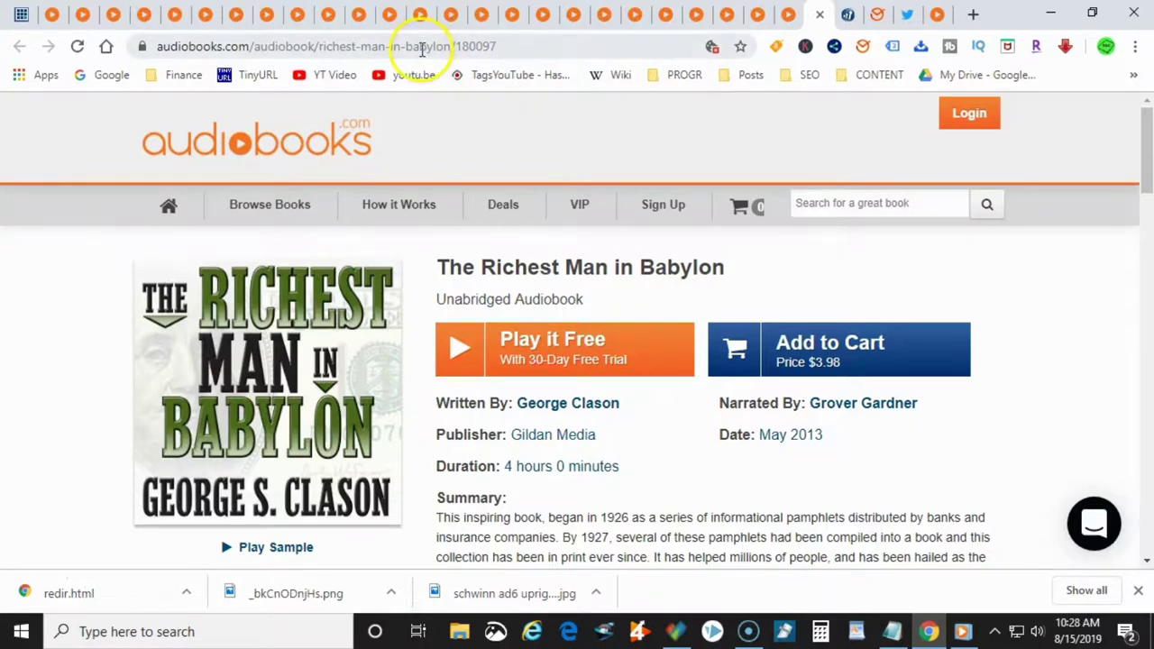
pyautogui.click(420, 50)
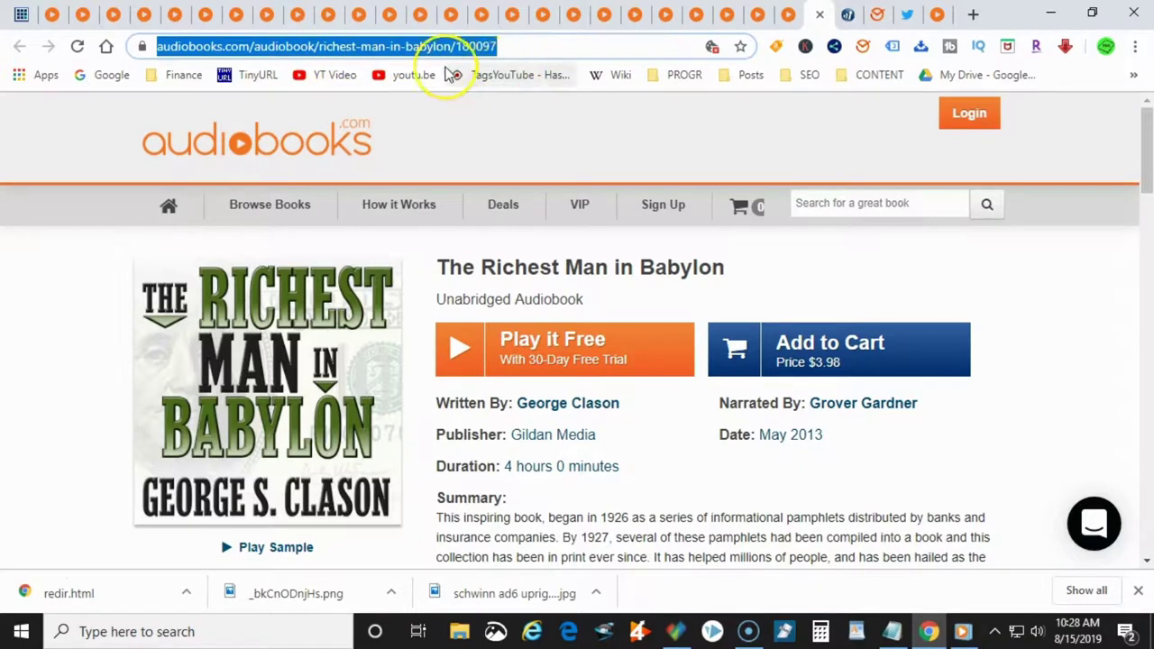
pyautogui.click(848, 14)
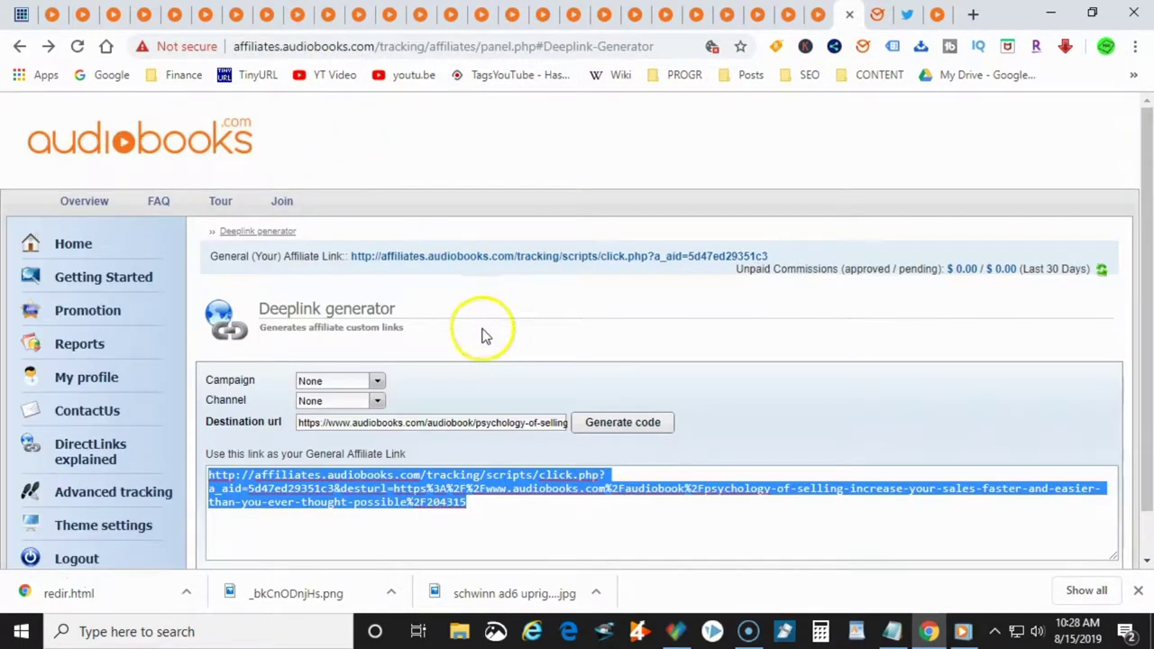
pyautogui.press('Delete')
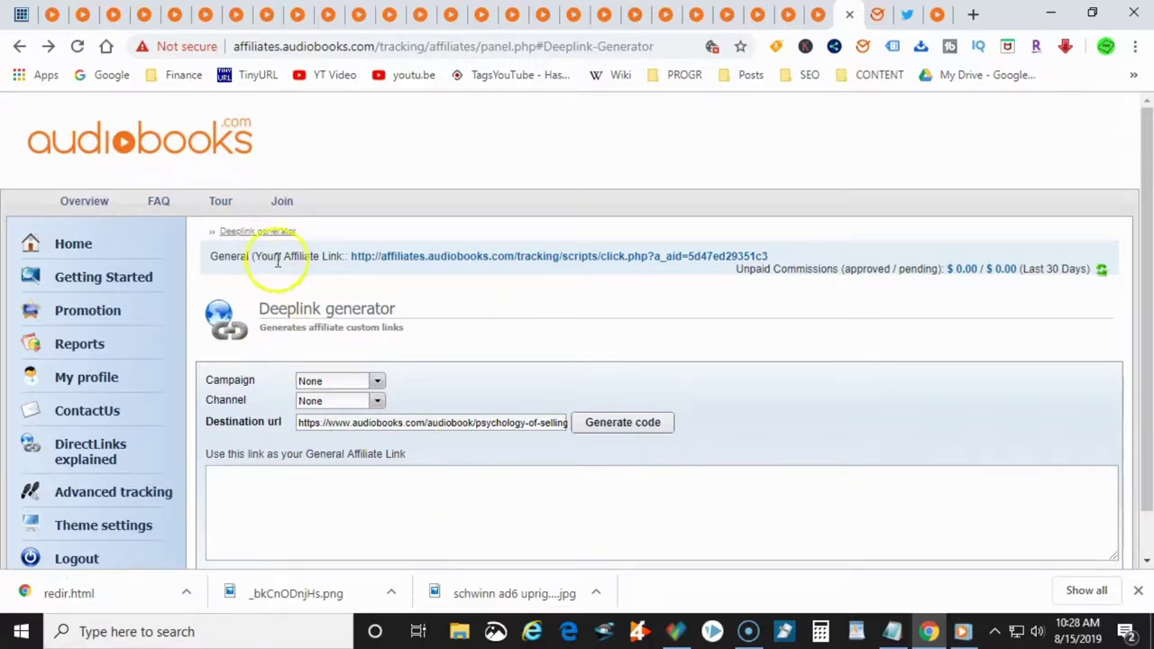
# - Paste the book URL as Destination url, generate the affiliate link, and select it
pyautogui.click(361, 422)
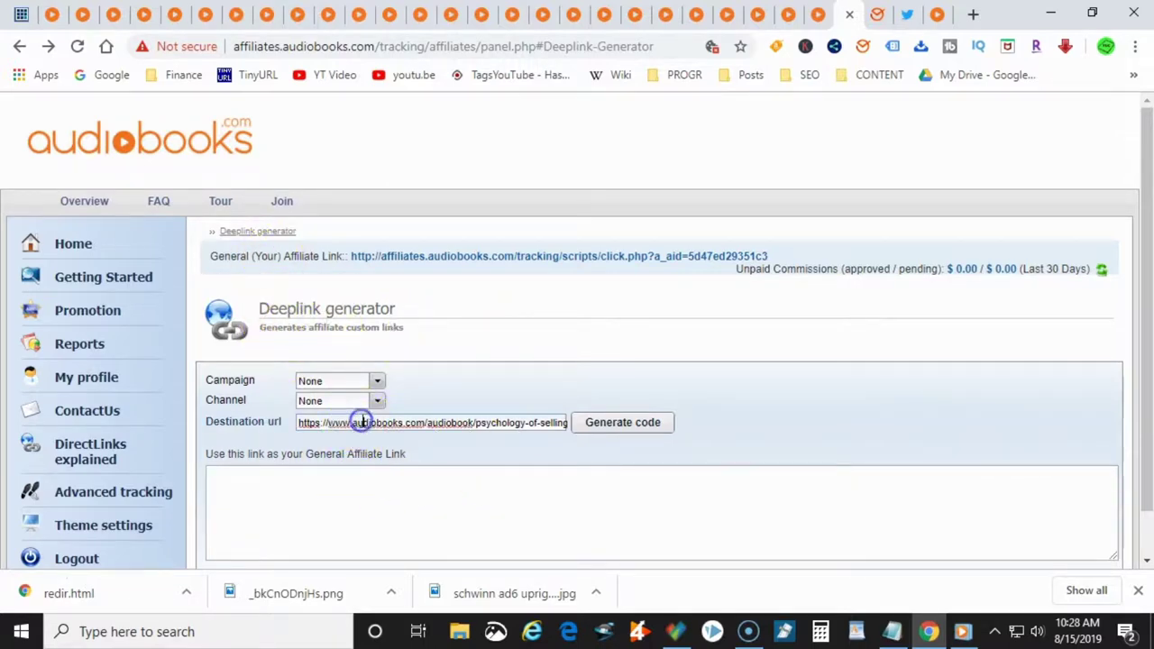
pyautogui.hotkey('ctrl', 'a')
pyautogui.press('Delete')
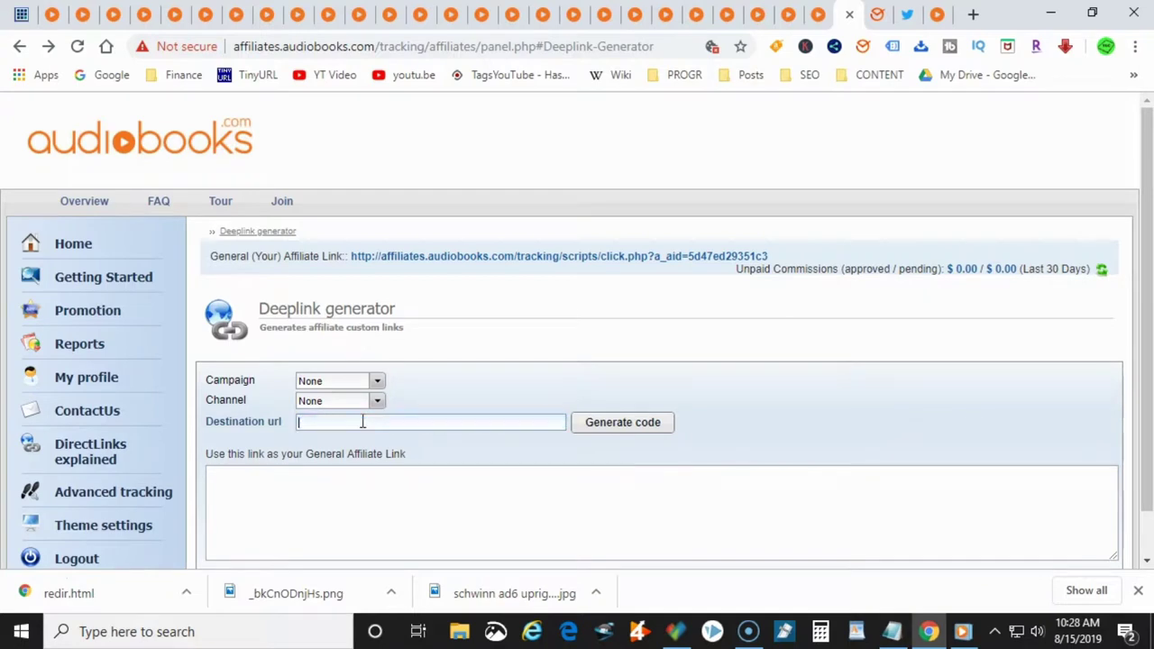
pyautogui.hotkey('ctrl', 'v')
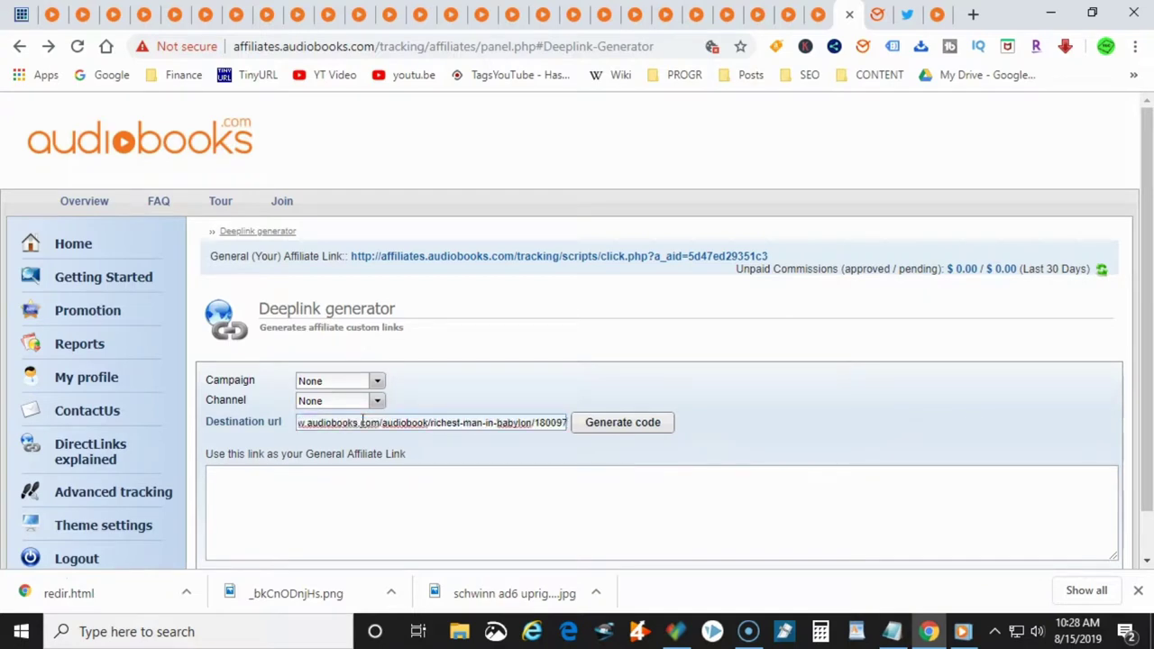
pyautogui.click(623, 422)
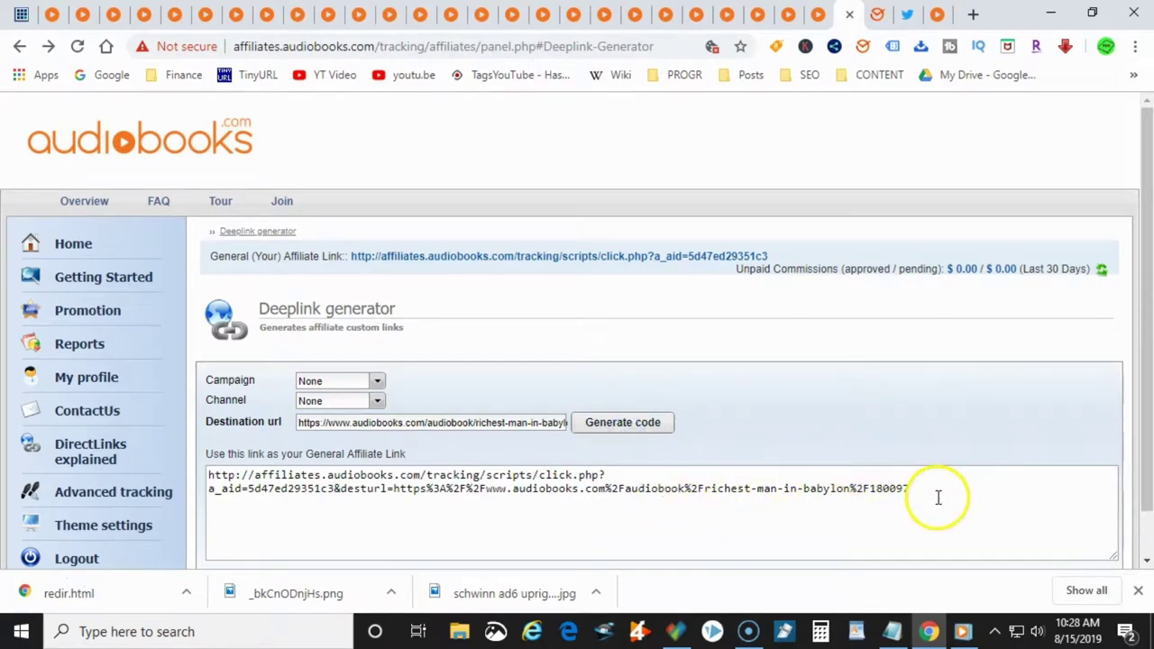
pyautogui.moveTo(928, 494); pyautogui.dragTo(209, 476)
pyautogui.hotkey('ctrl', 'c')
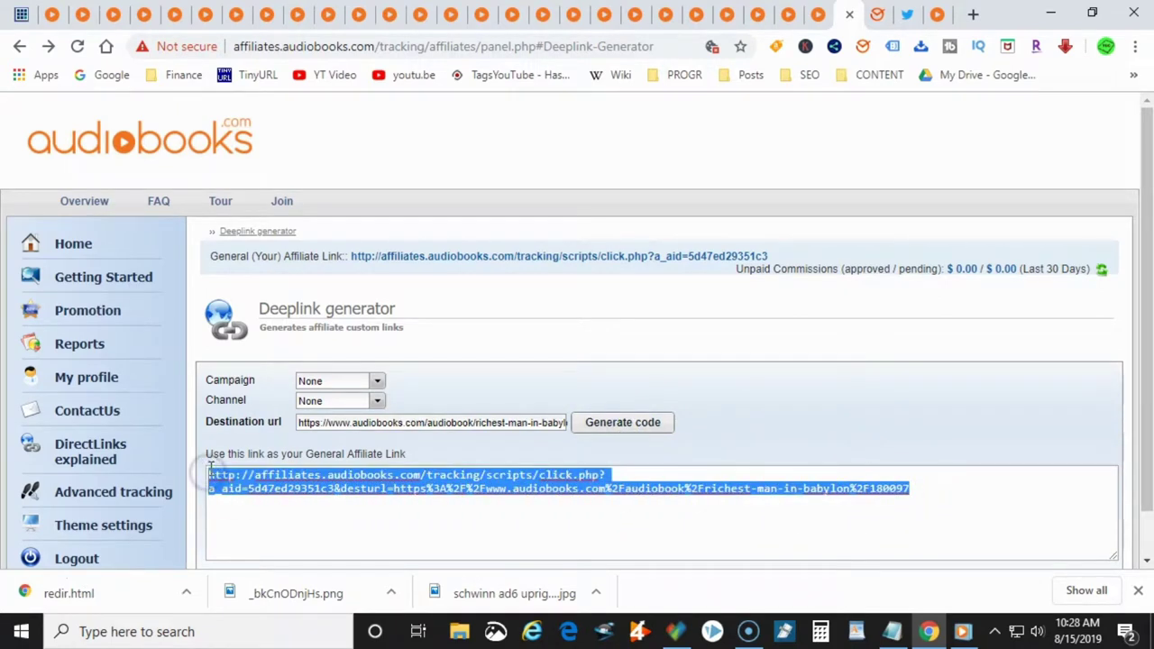
pyautogui.click(880, 14)
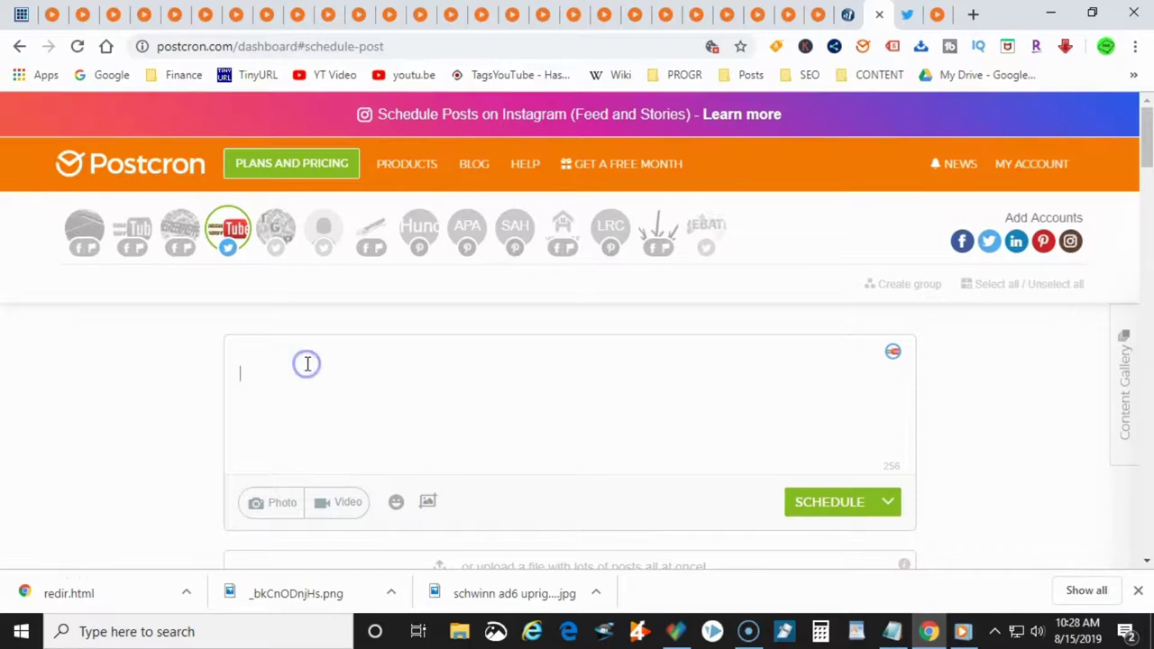
pyautogui.click(308, 363)
pyautogui.hotkey('ctrl', 'v')
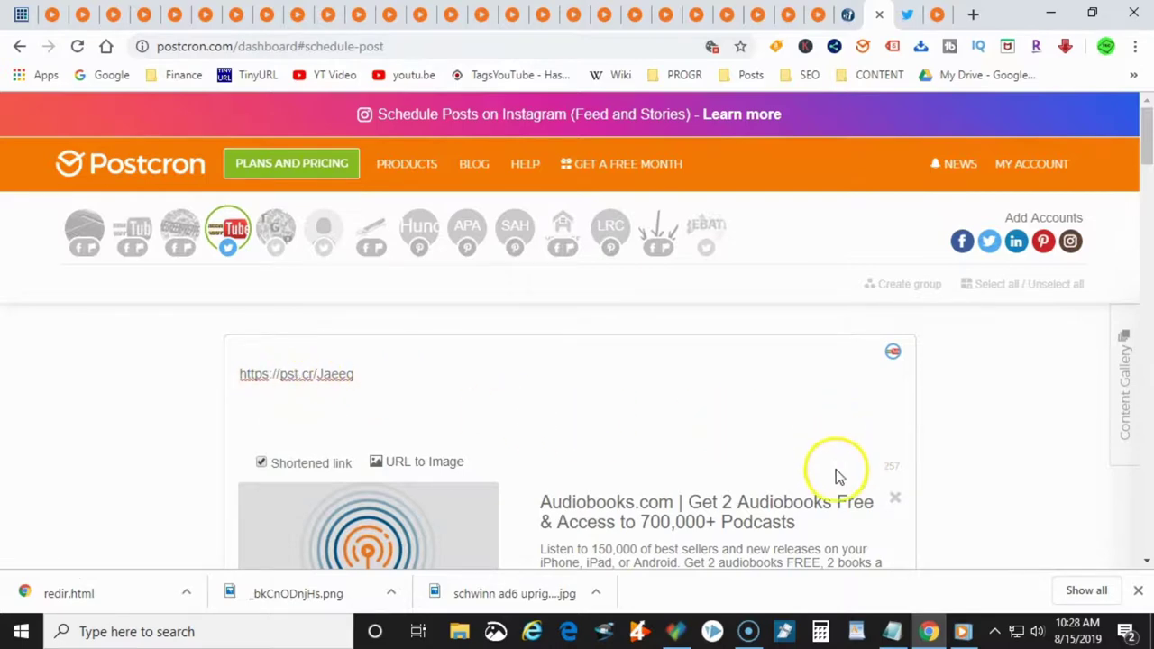
pyautogui.click(895, 497)
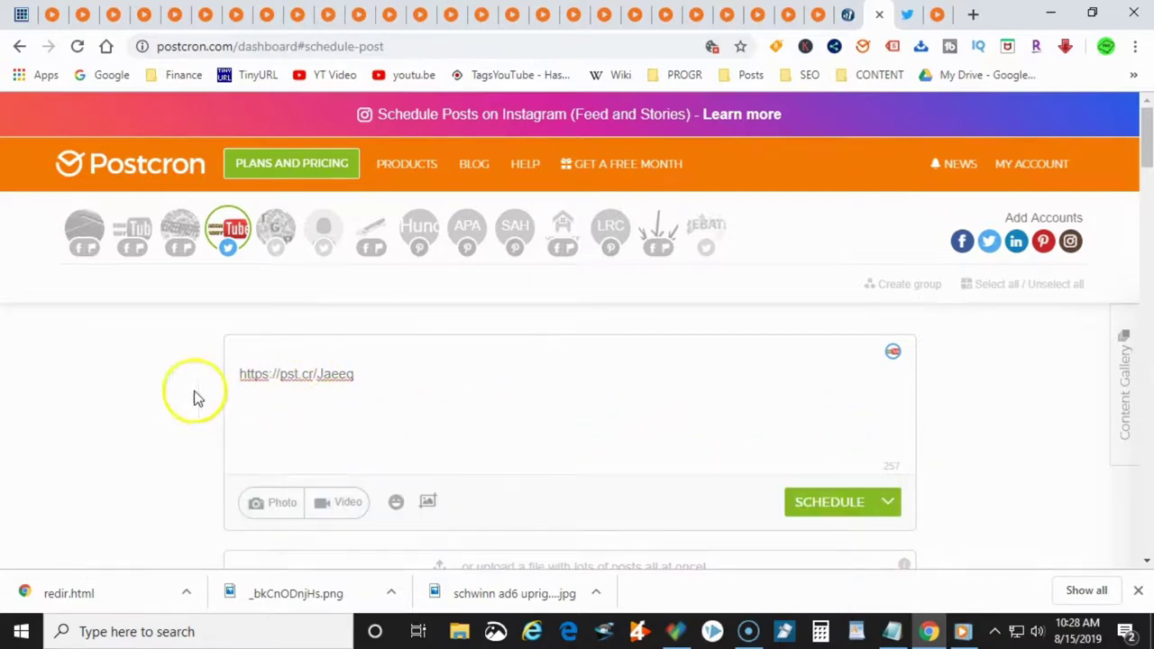
pyautogui.click(808, 14)
pyautogui.moveTo(433, 262); pyautogui.dragTo(588, 307)
pyautogui.hotkey('ctrl', 'c')
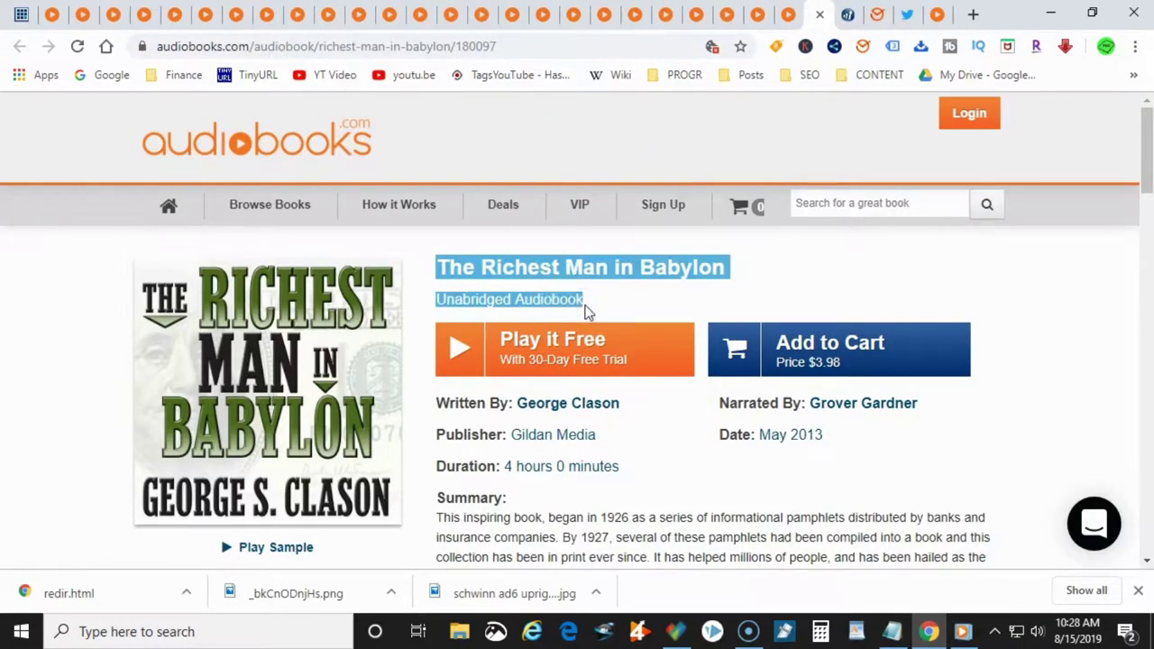
# - Paste the book title into Notepad to form the 'LISTEN FOR FREE: The Richest Man in Babylon Unabridged Audiobook' description and select it
pyautogui.click(893, 634)
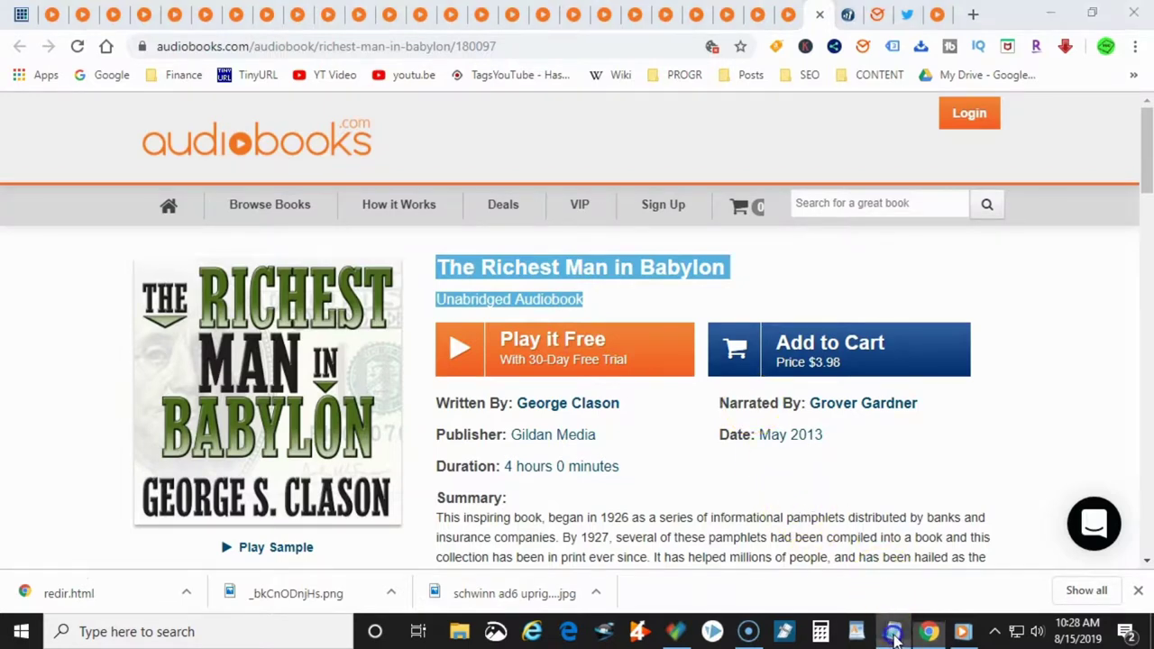
pyautogui.hotkey('ctrl', 'v')
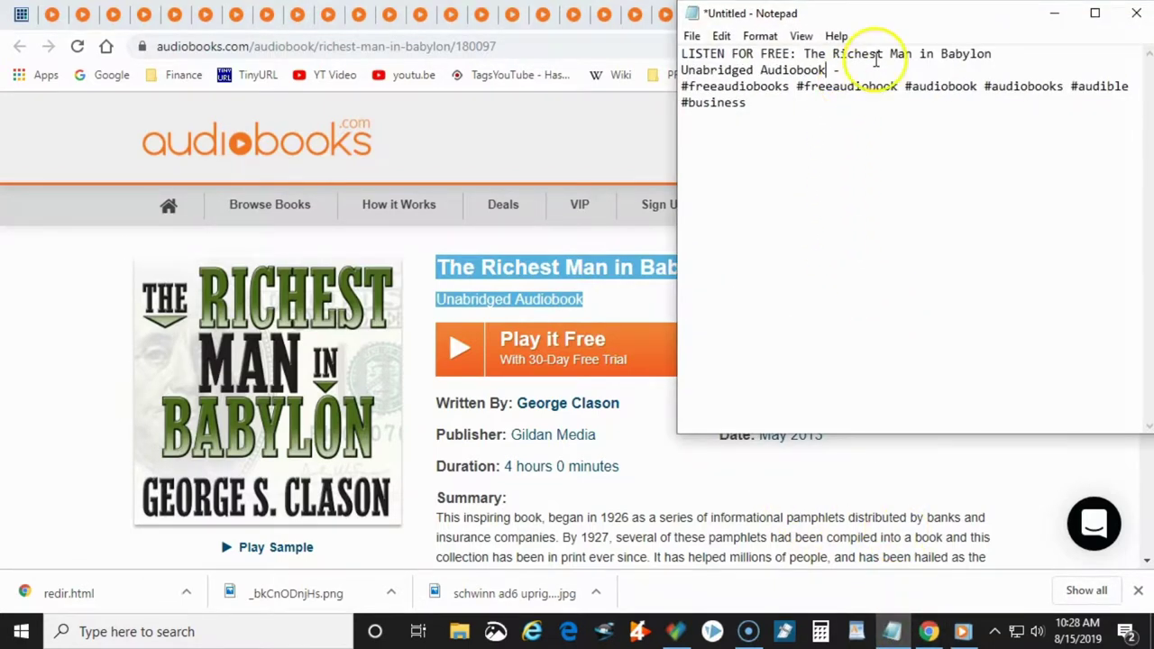
pyautogui.moveTo(848, 71); pyautogui.dragTo(686, 55)
pyautogui.hotkey('ctrl', 'c')
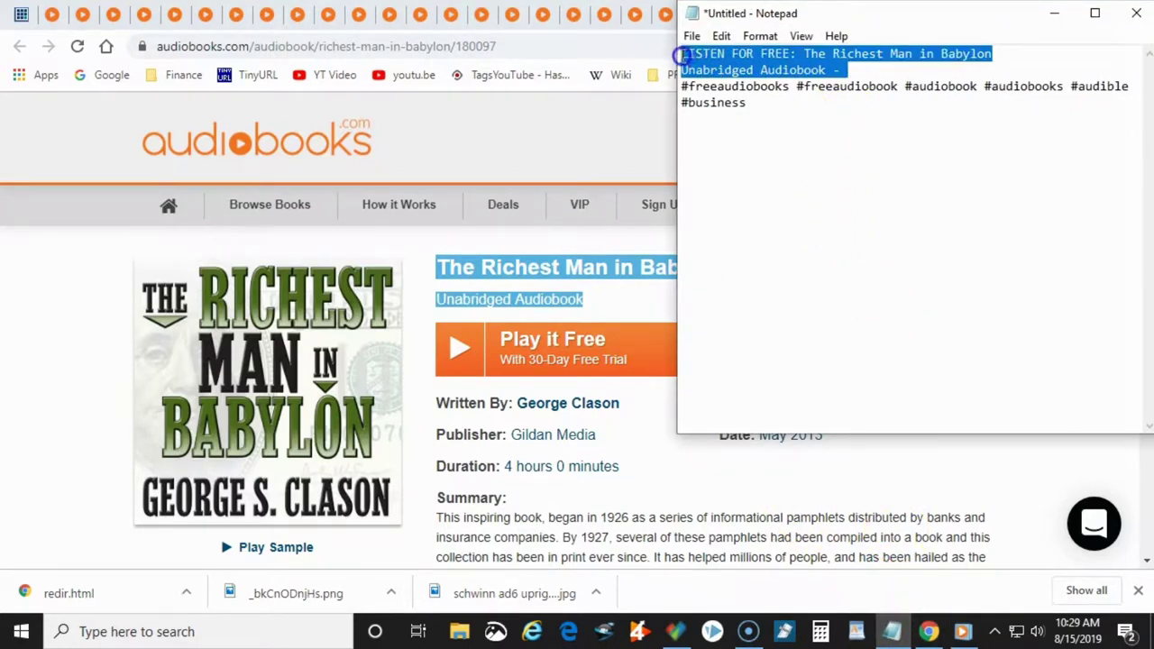
pyautogui.click(598, 124)
pyautogui.click(867, 14)
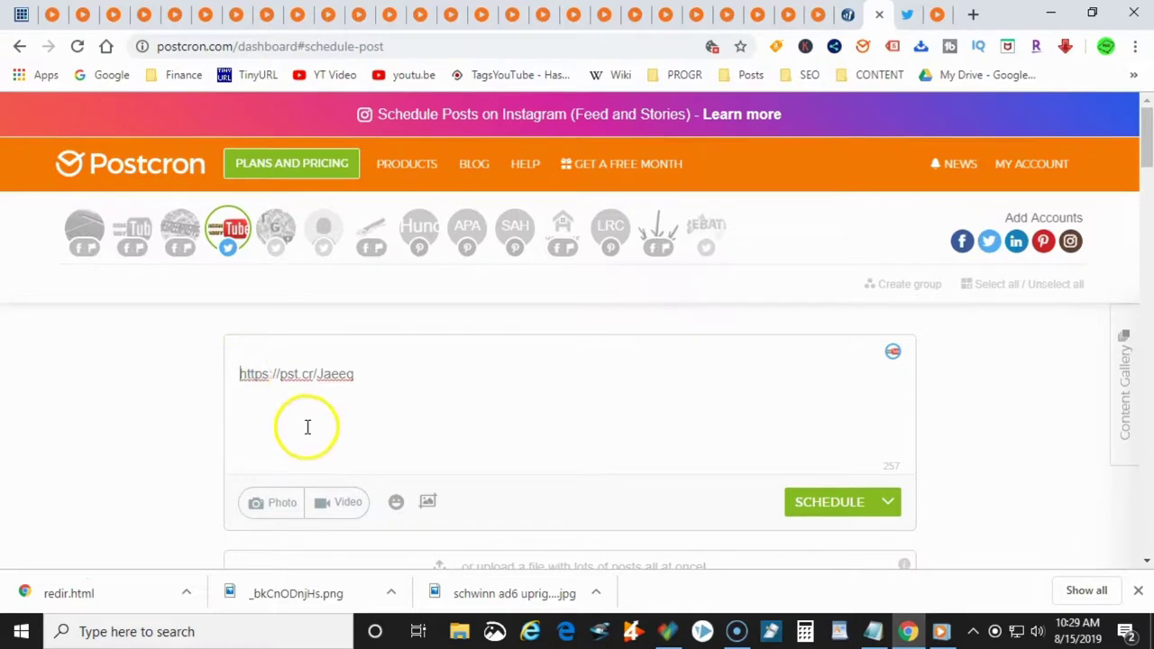
# - Insert the 'LISTEN FOR FREE: The Richest Man in Babylon Unabridged Audiobook -' description before the short link
pyautogui.hotkey('ctrl', 'v')
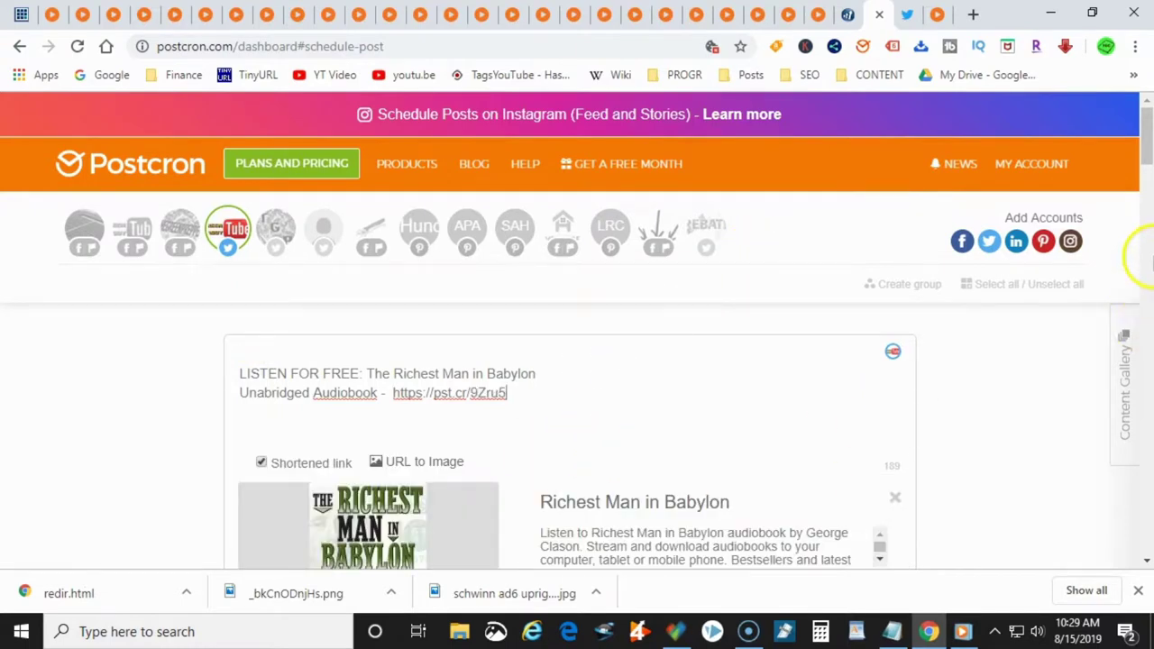
pyautogui.scroll(-3, 1146, 171)
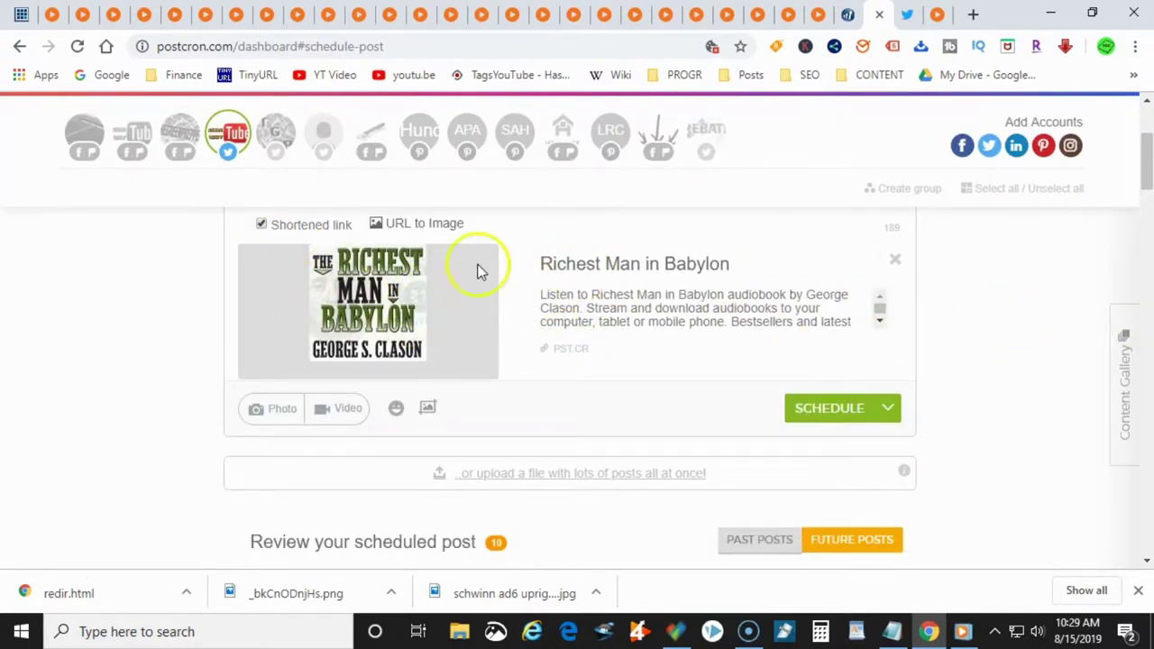
pyautogui.moveTo(1141, 173); pyautogui.dragTo(1147, 158)
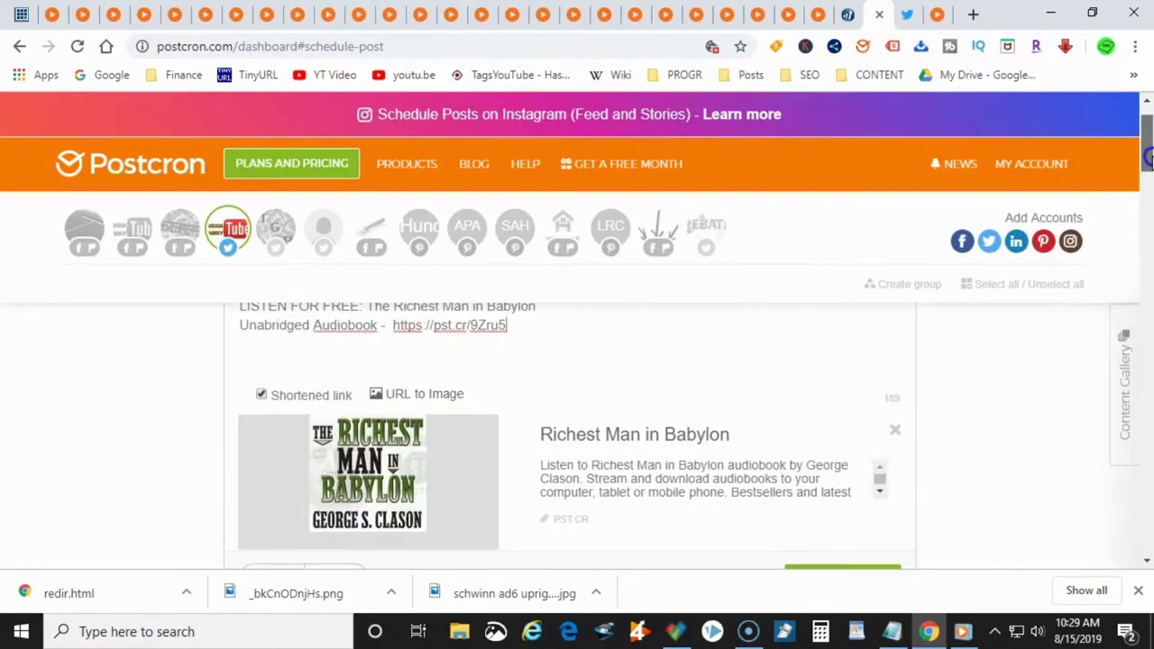
pyautogui.click(505, 327)
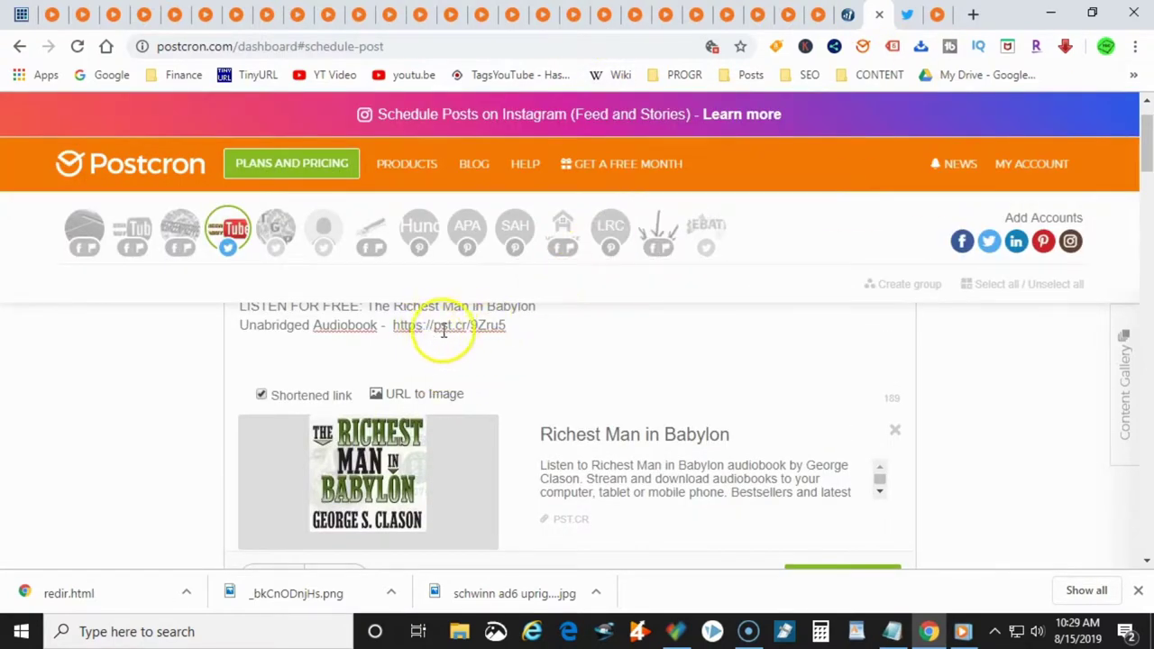
# - Copy the audiobook hashtags from Notepad and paste them after the link
pyautogui.click(891, 630)
pyautogui.moveTo(682, 87); pyautogui.dragTo(754, 103)
pyautogui.hotkey('ctrl', 'c')
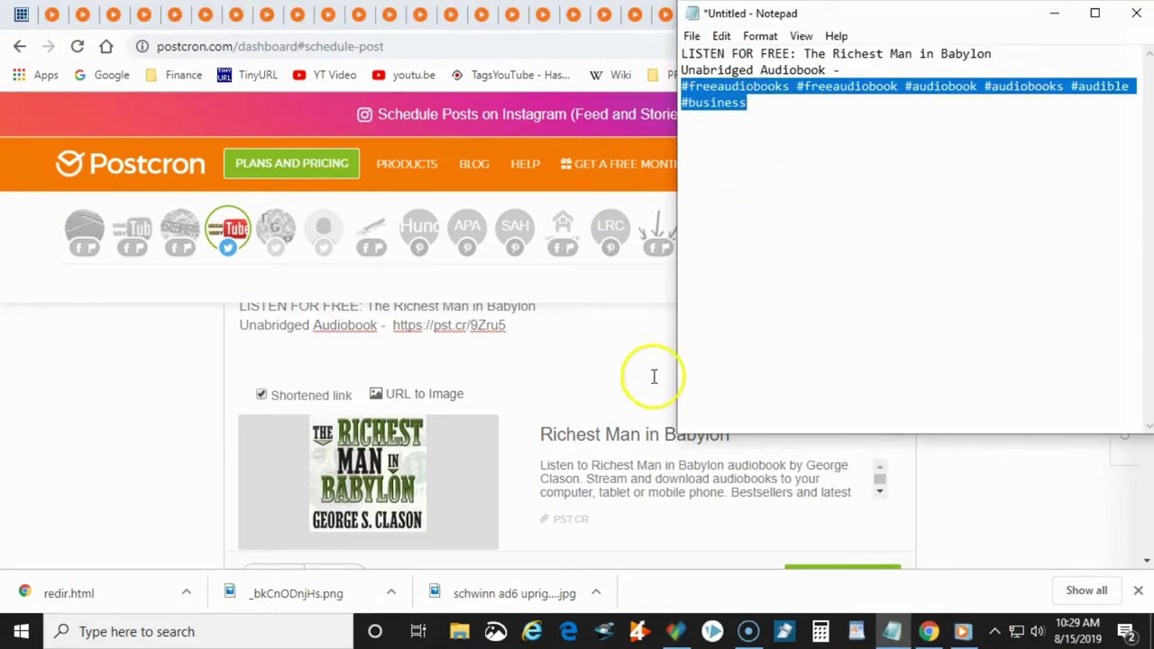
pyautogui.click(1054, 12)
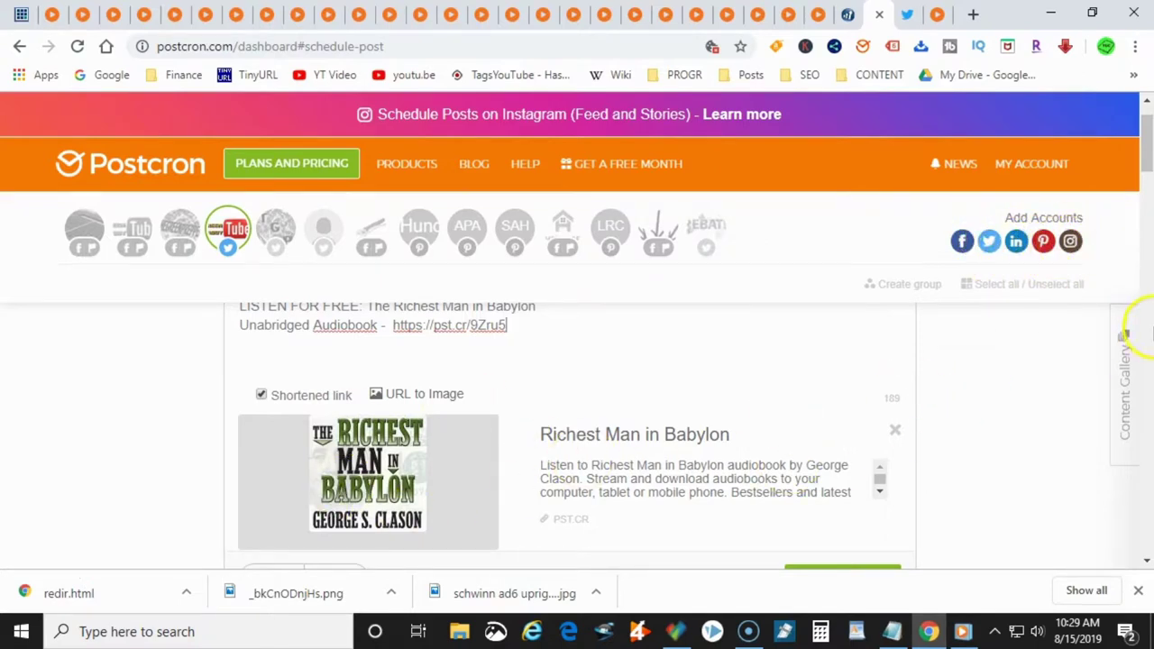
pyautogui.click(1147, 185)
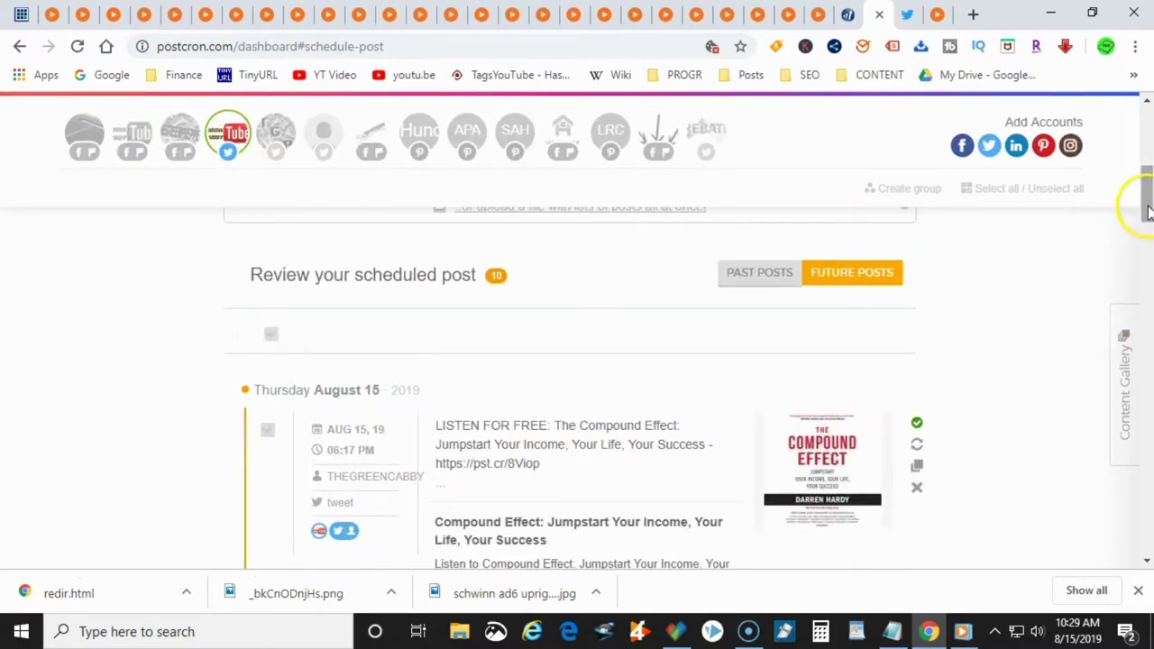
pyautogui.moveTo(1147, 212); pyautogui.dragTo(1147, 137)
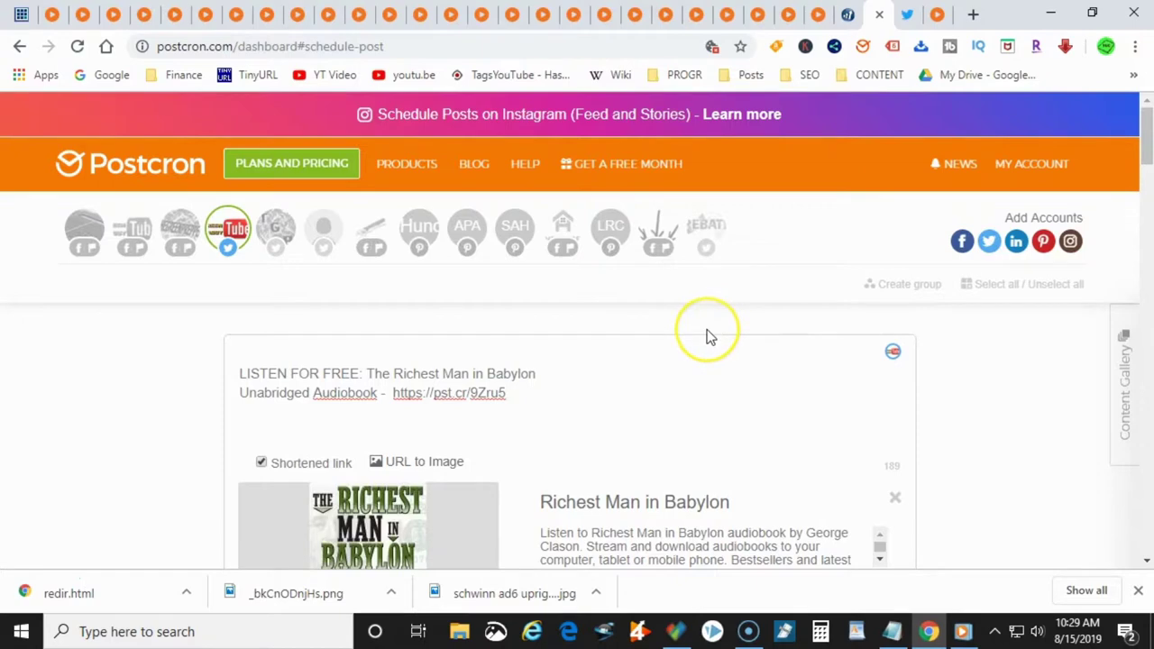
pyautogui.hotkey('ctrl', 'v')
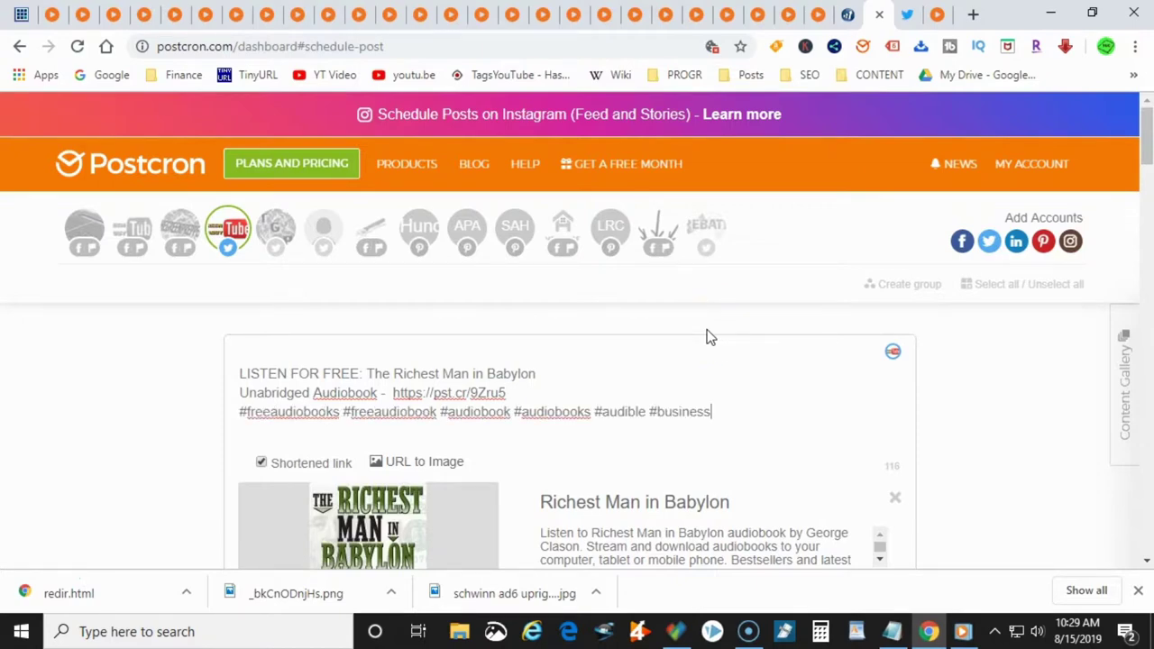
pyautogui.scroll(-3, 1147, 149)
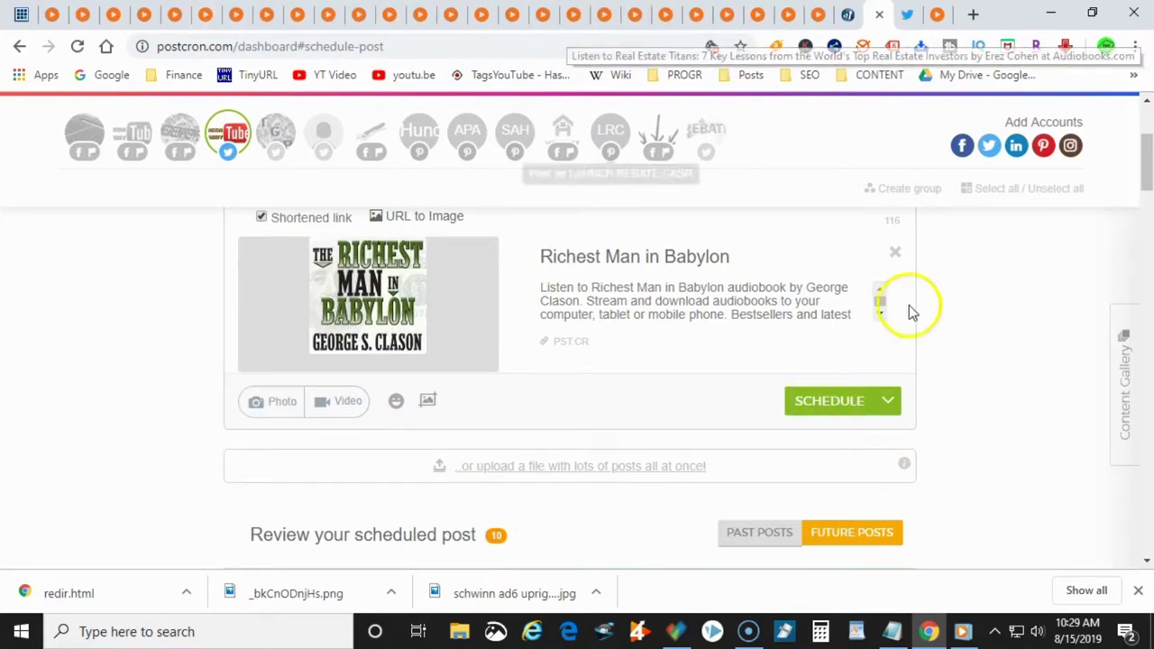
# - Schedule the post for the 18th at 02:27 PM
pyautogui.click(831, 410)
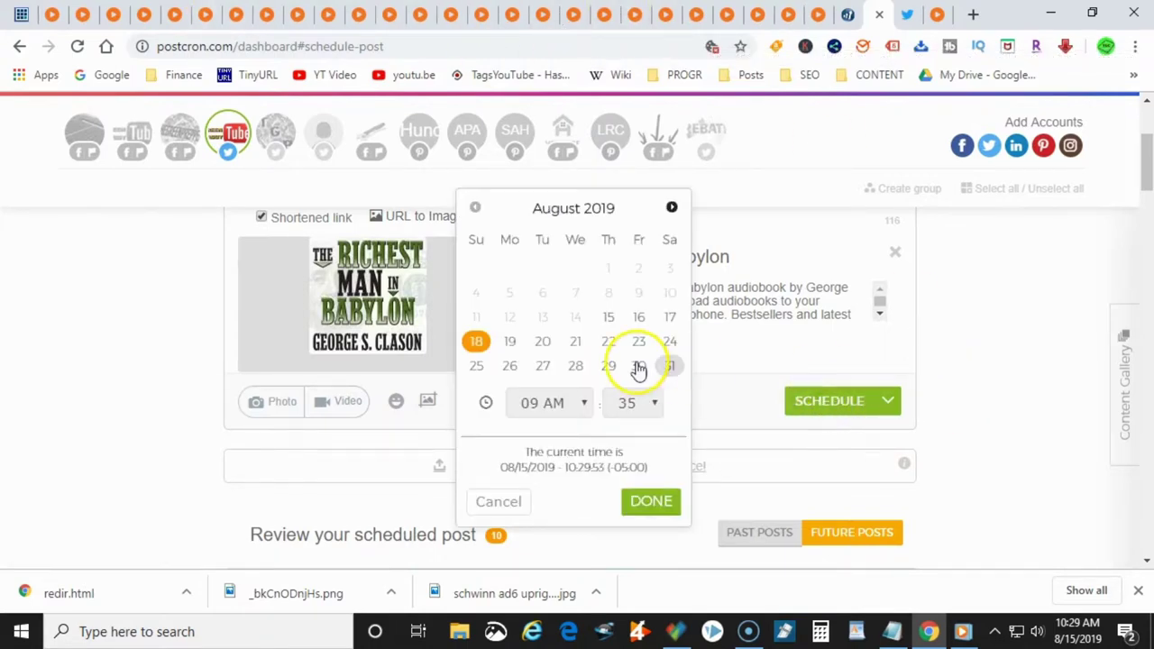
pyautogui.click(584, 405)
pyautogui.scroll(-1, 568, 261)
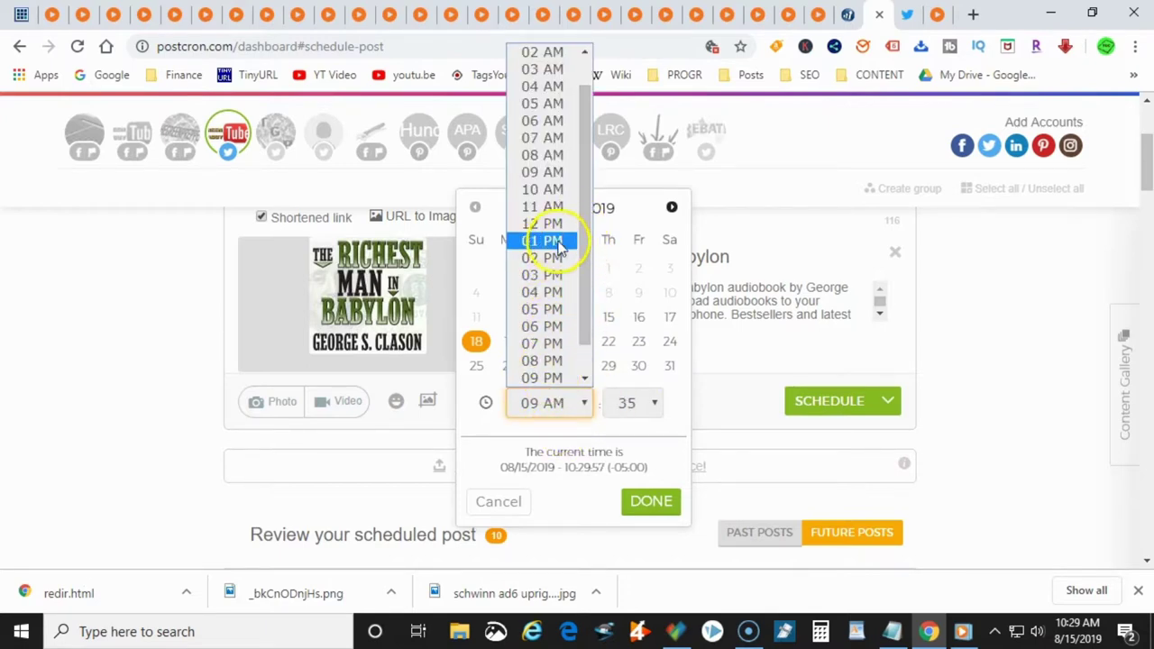
pyautogui.click(545, 257)
pyautogui.click(657, 410)
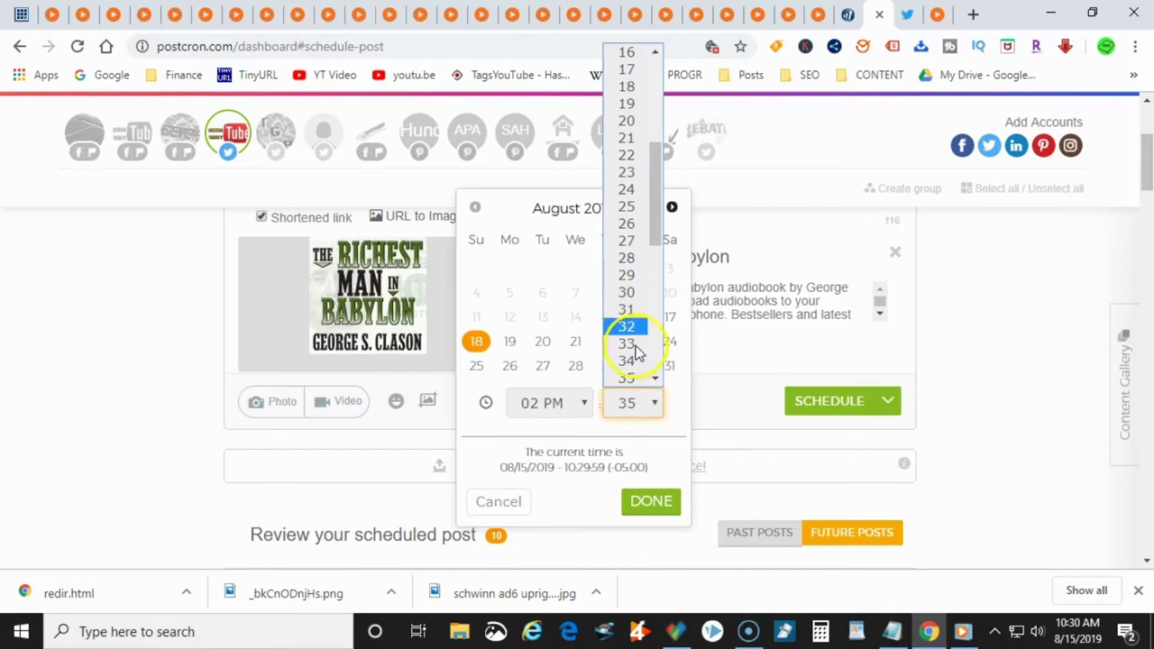
pyautogui.click(627, 242)
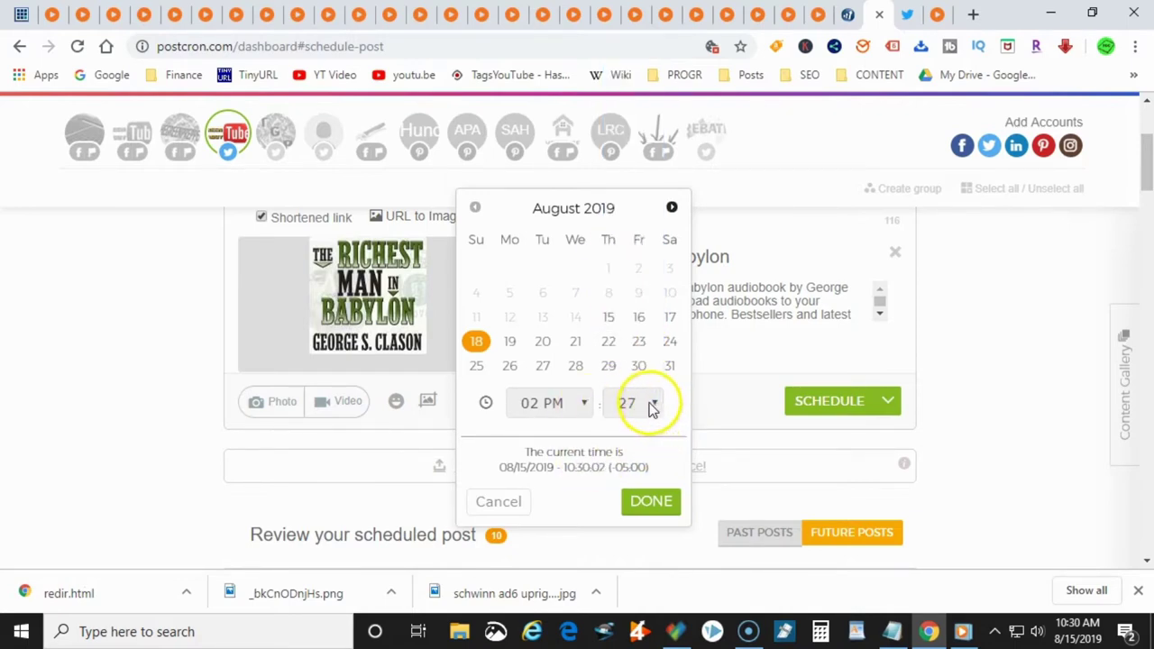
pyautogui.click(647, 505)
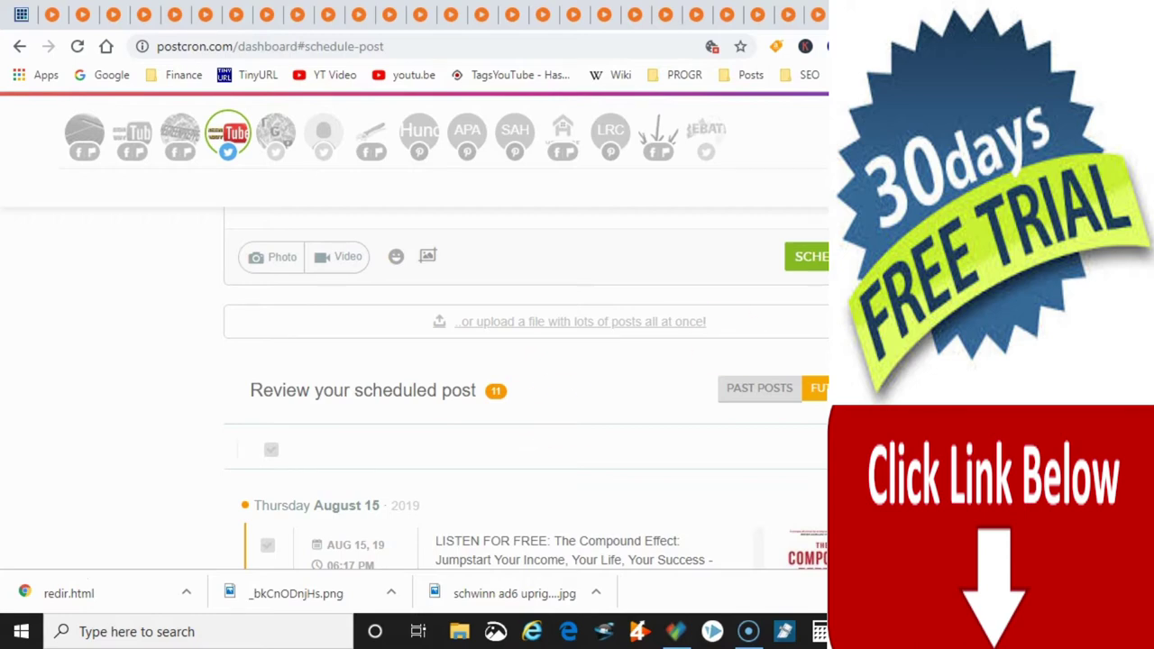
# - Minimize the browser once the post appears among the 11 scheduled posts
pyautogui.click(1051, 12)
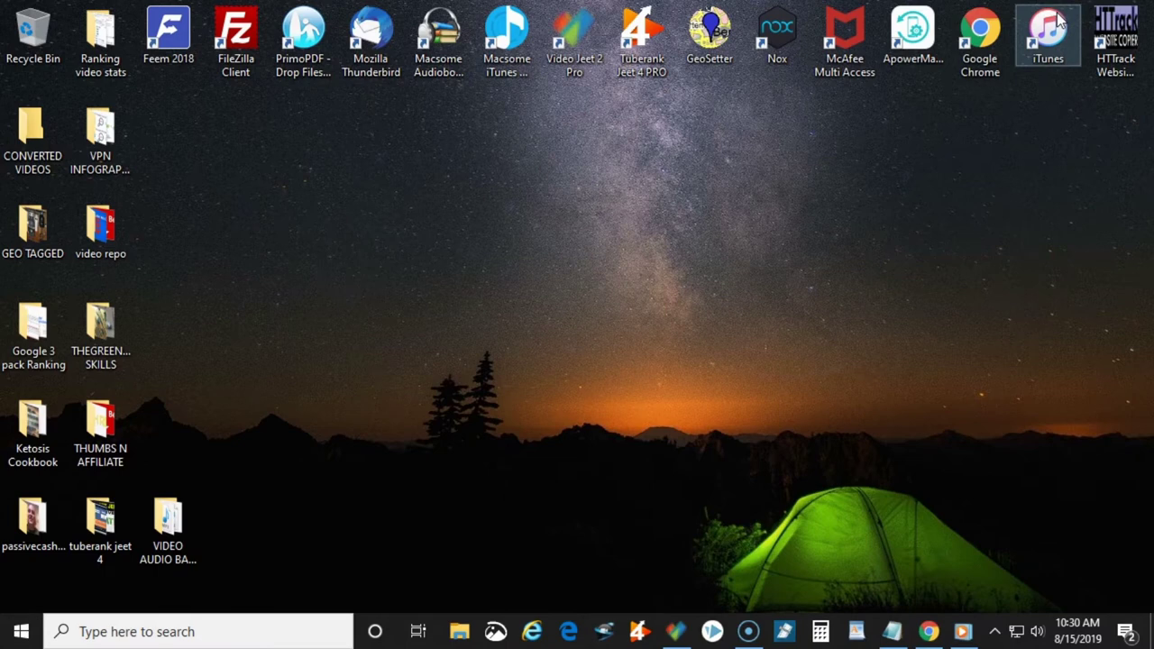